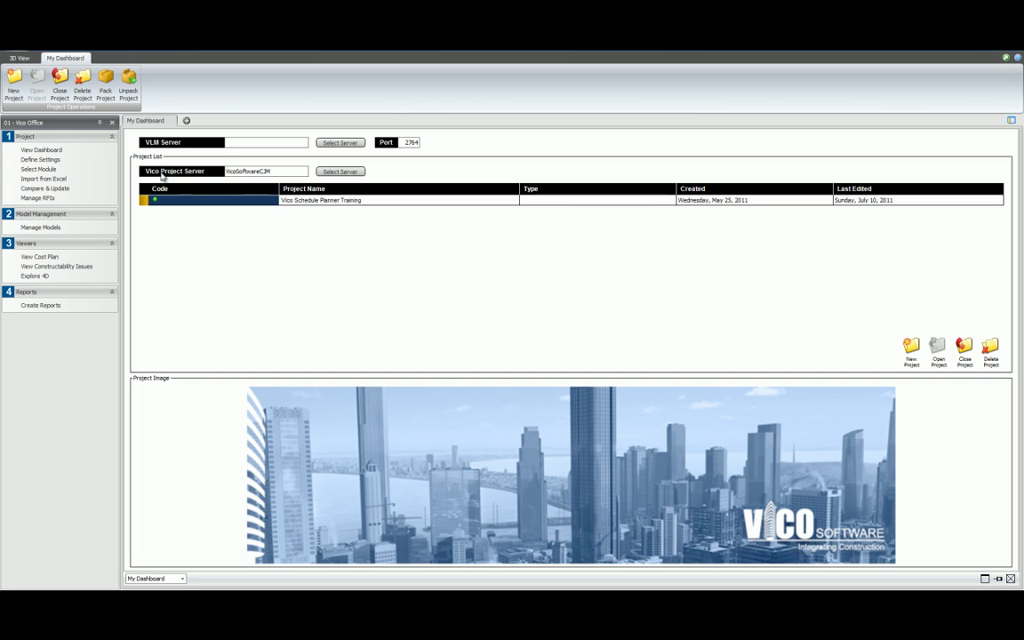
Step: Switch the workflow to Schedule Planner and open the location definition view
left_click(83, 125)
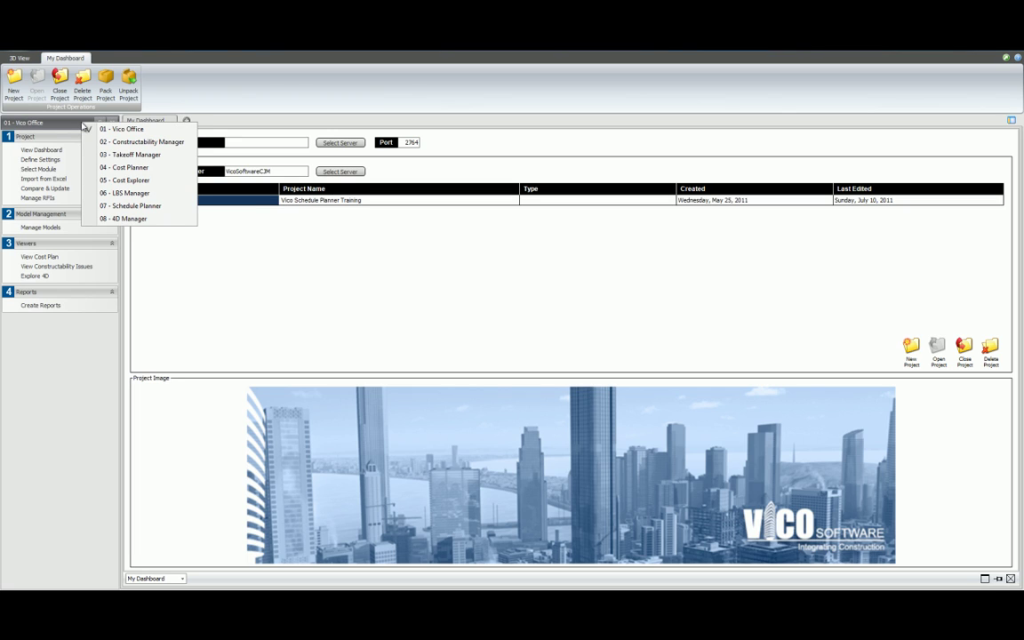
left_click(124, 206)
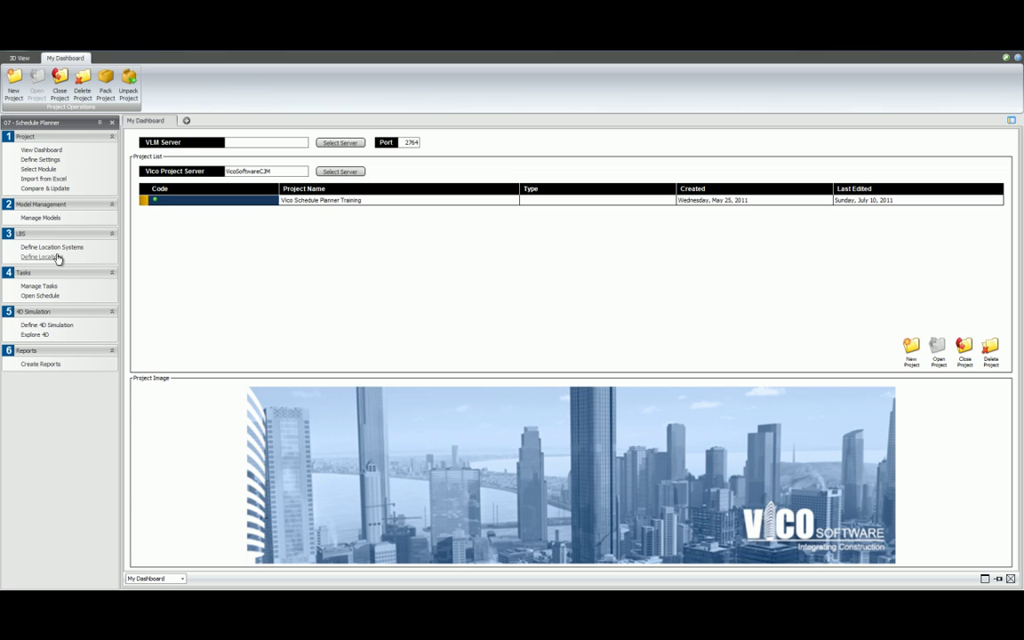
left_click(54, 257)
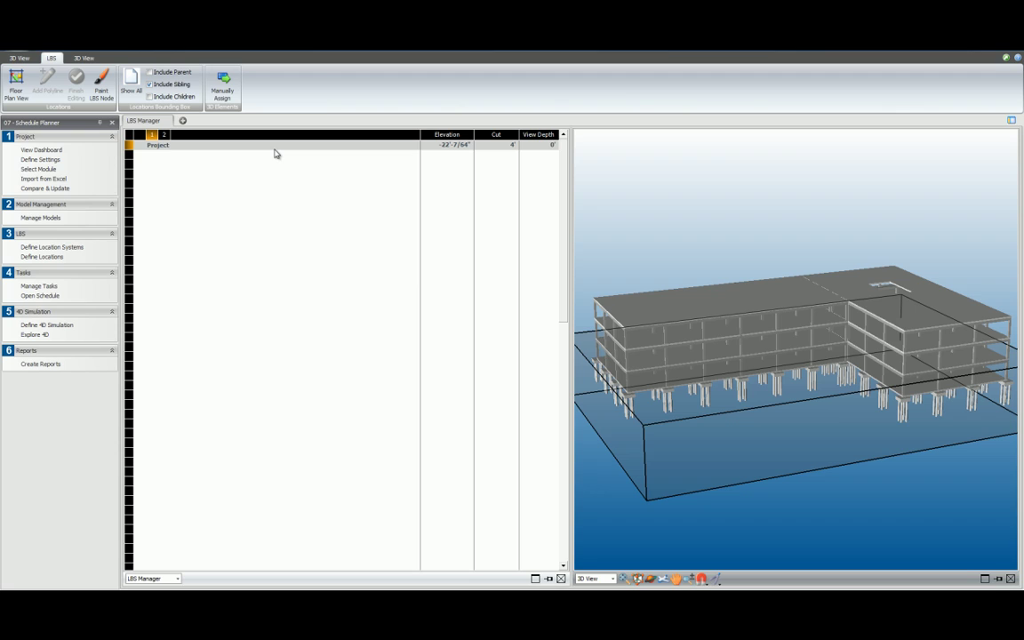
Step: Set the project's bounding box around the whole building, using coordinates derived from the 3D view
right_click(159, 151)
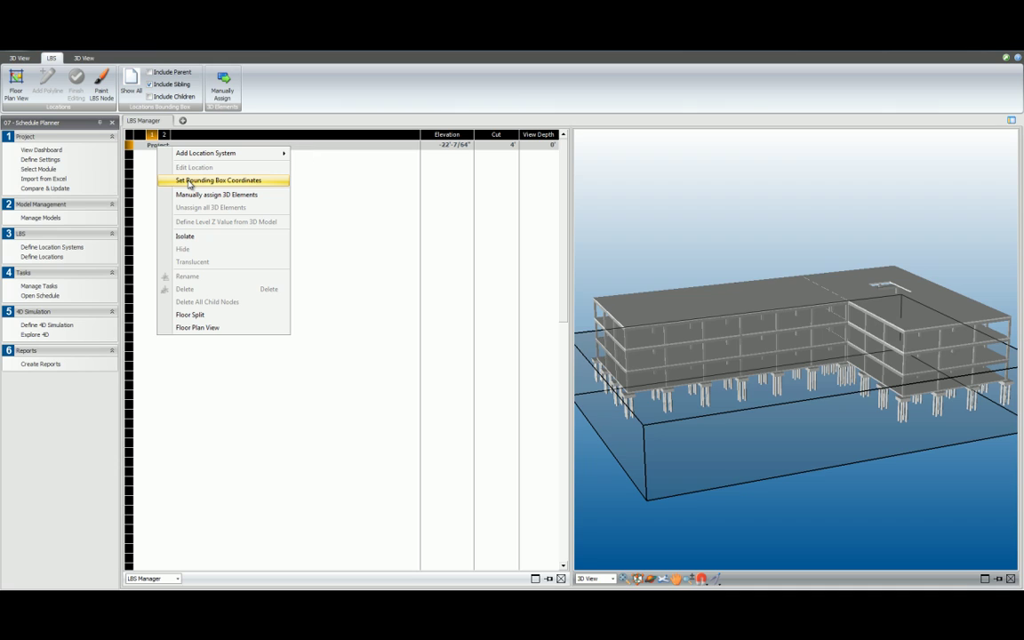
left_click(188, 182)
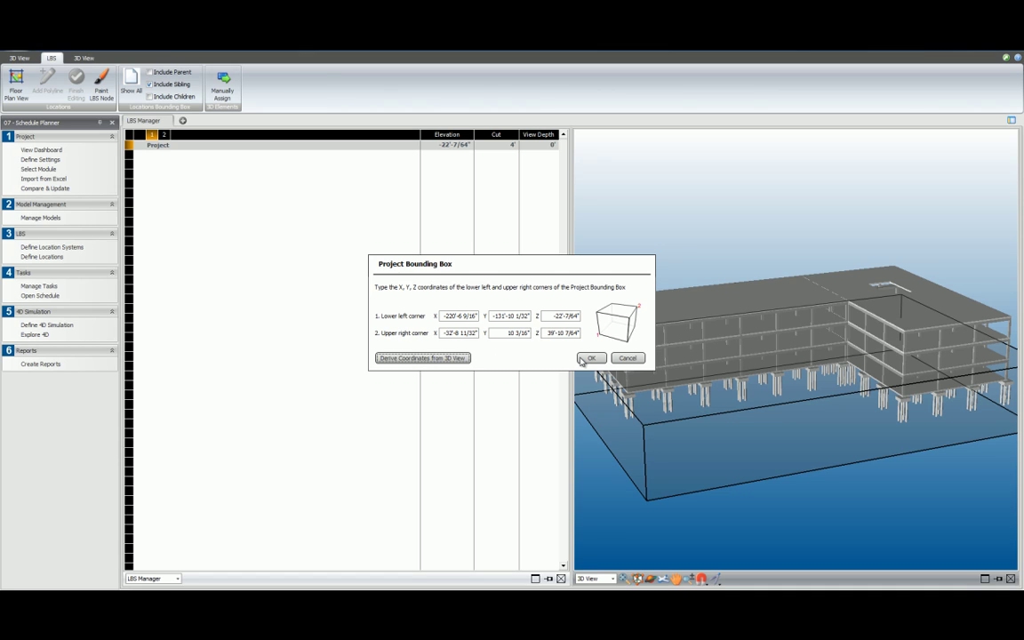
left_click(585, 359)
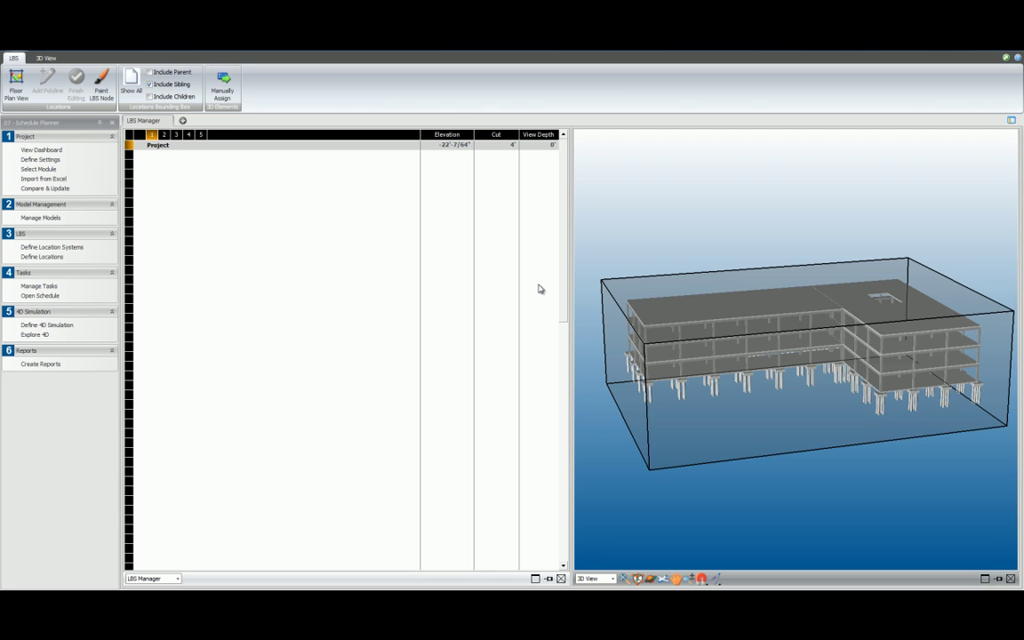
Step: Split the Project location with repeated floor splits into five floors
right_click(177, 146)
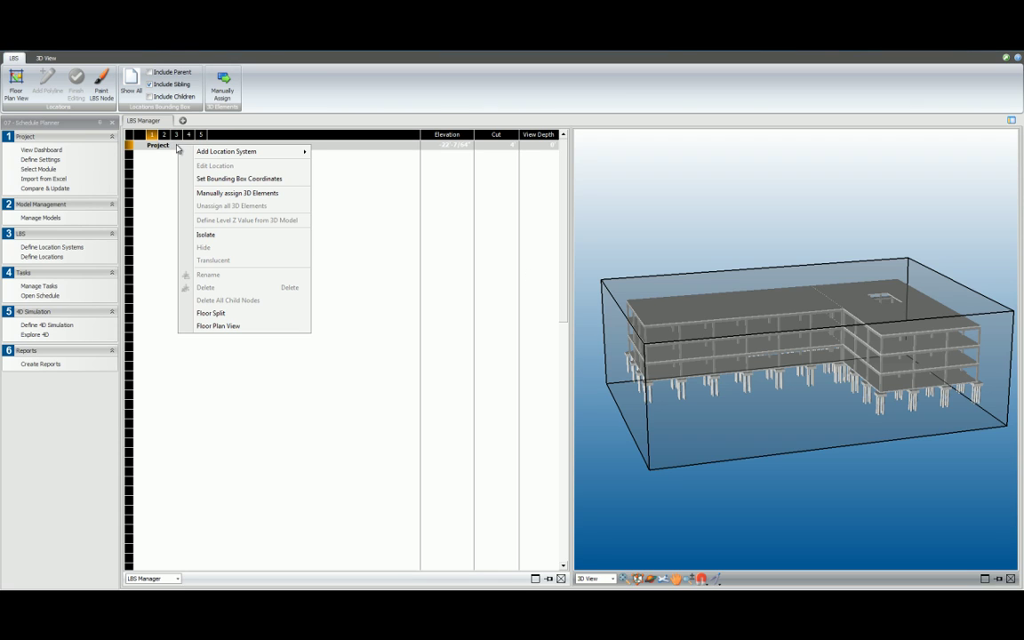
mouse_move(182, 153)
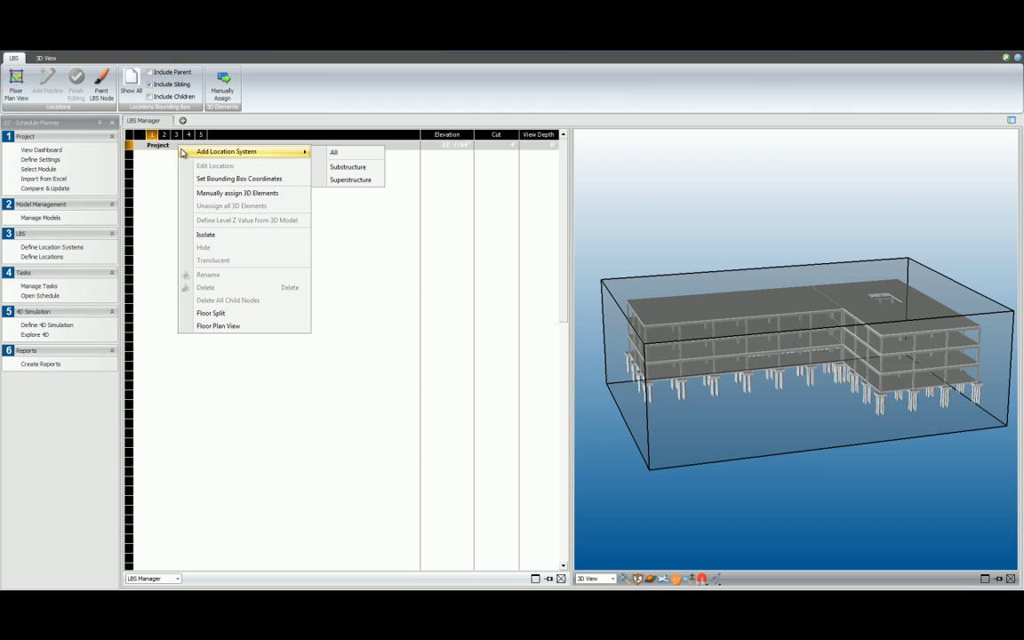
left_click(222, 314)
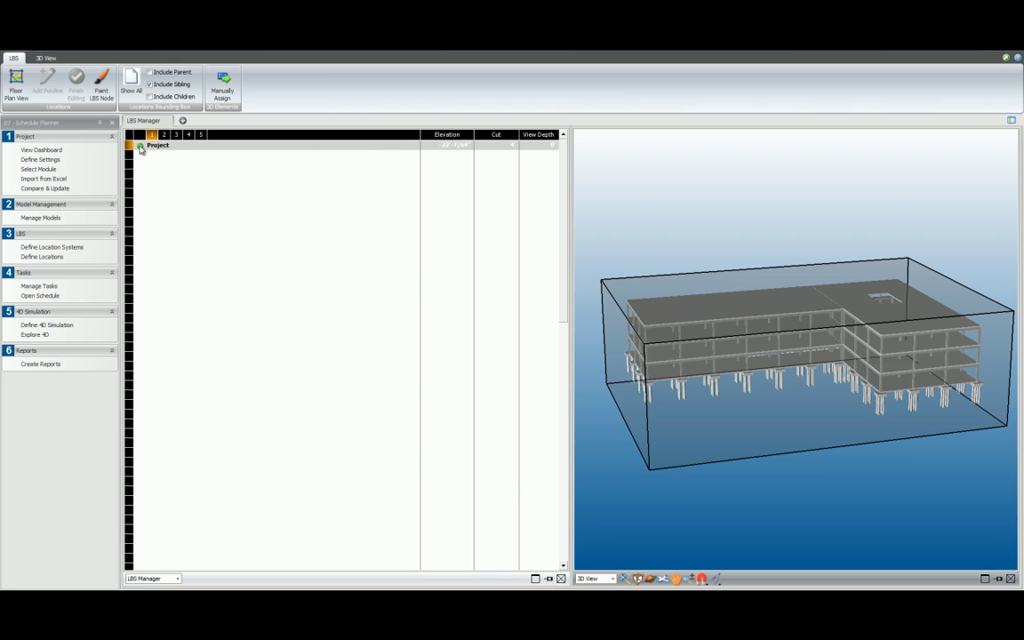
left_click(140, 146)
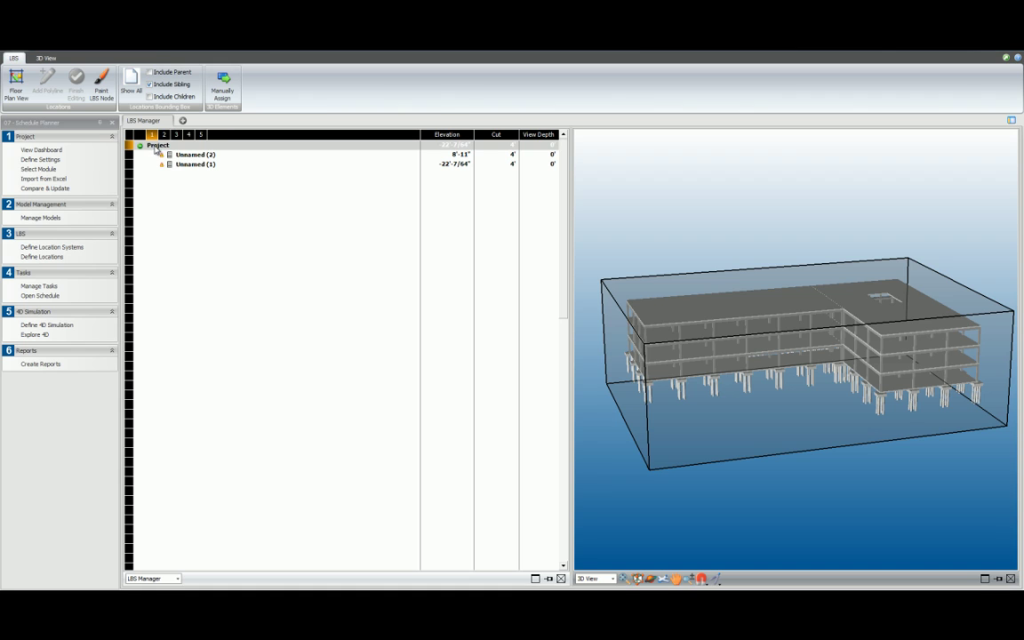
right_click(156, 148)
left_click(198, 314)
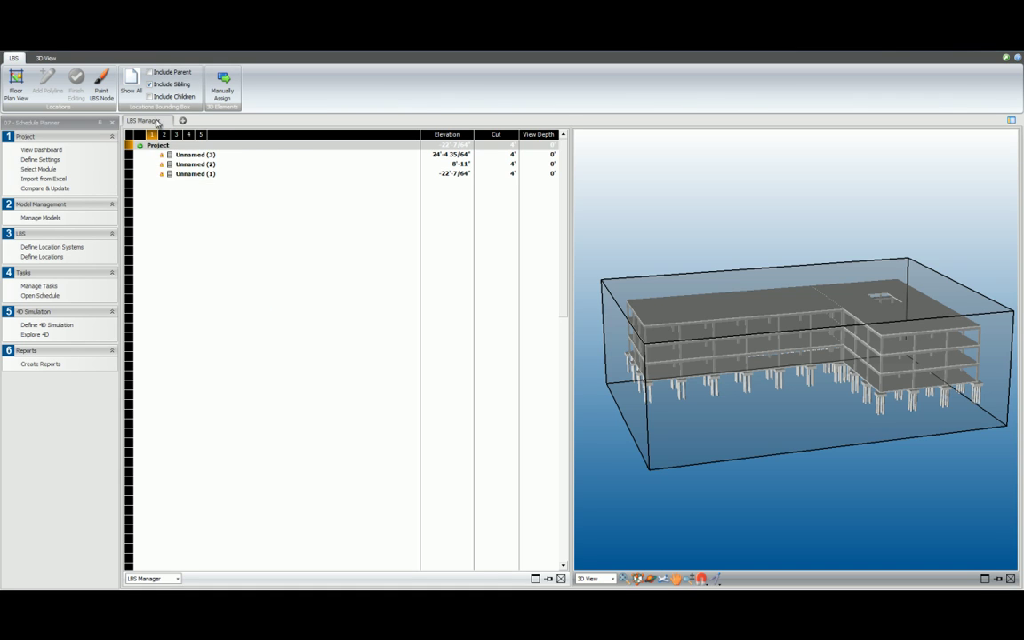
right_click(158, 146)
left_click(193, 313)
right_click(149, 146)
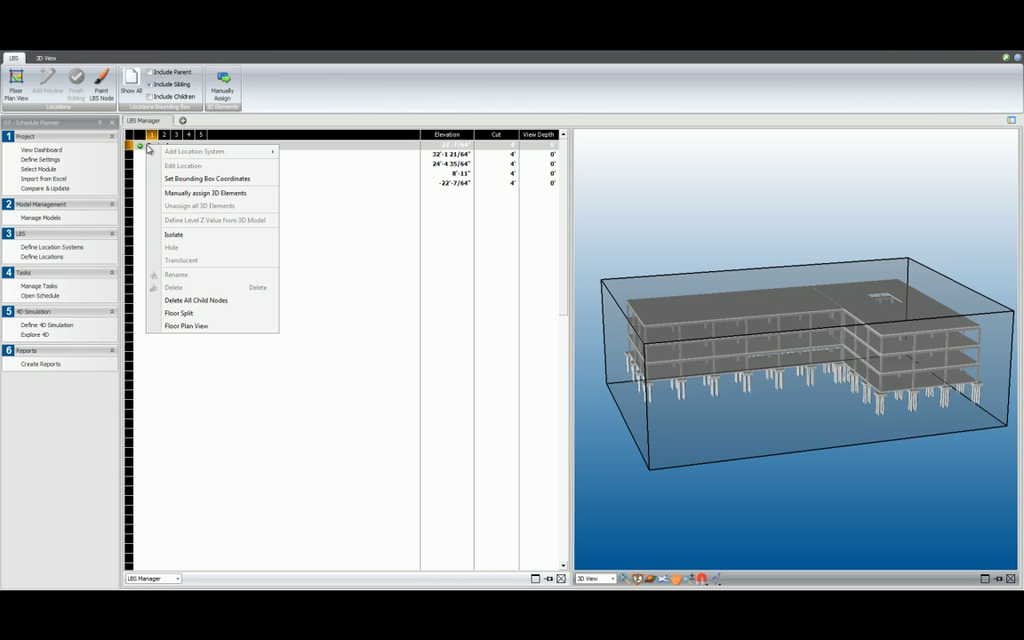
left_click(197, 314)
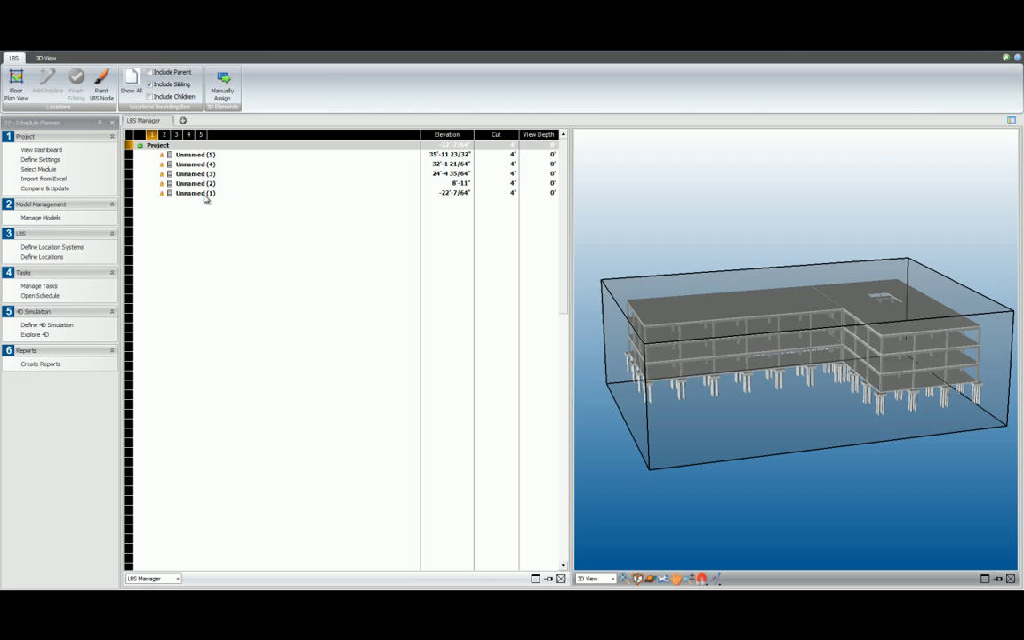
Step: Rename the three lowest floors Fnd, Lvl 1 and Lvl 2, working upward
right_click(206, 197)
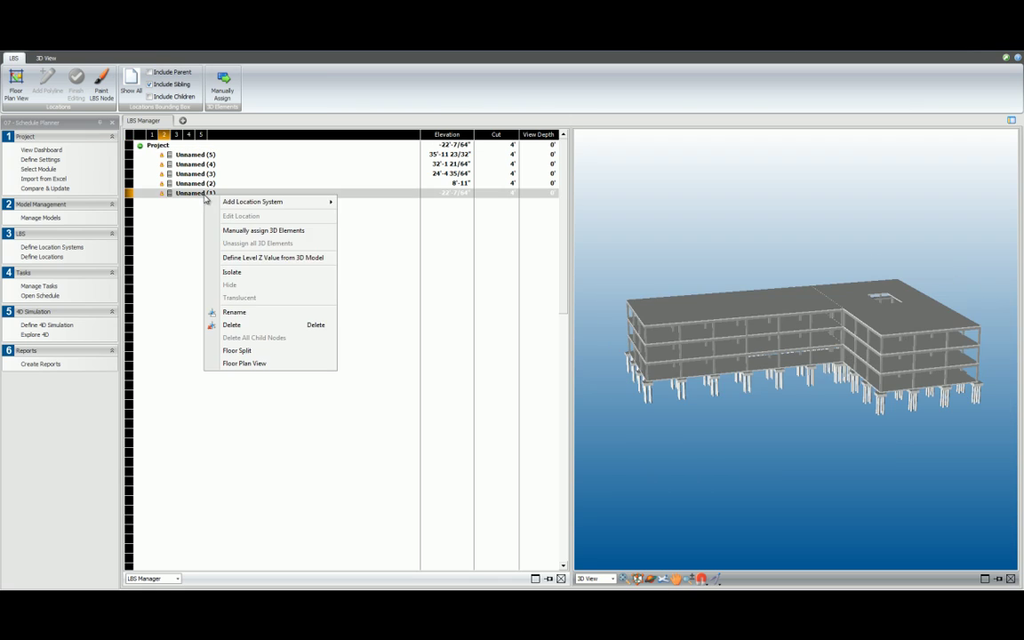
left_click(233, 313)
type("Fnd")
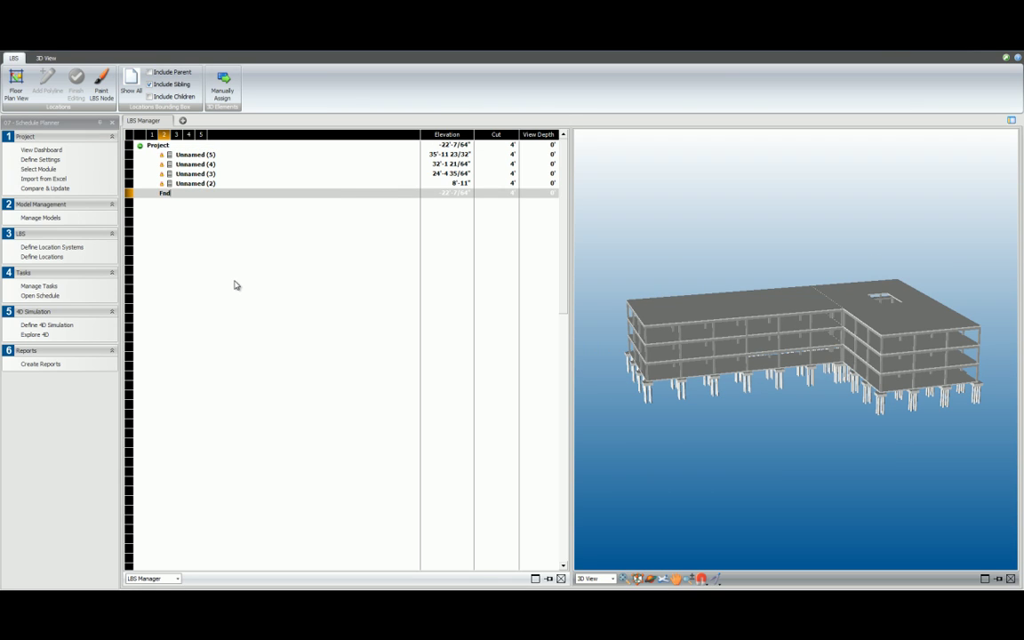
double_click(182, 184)
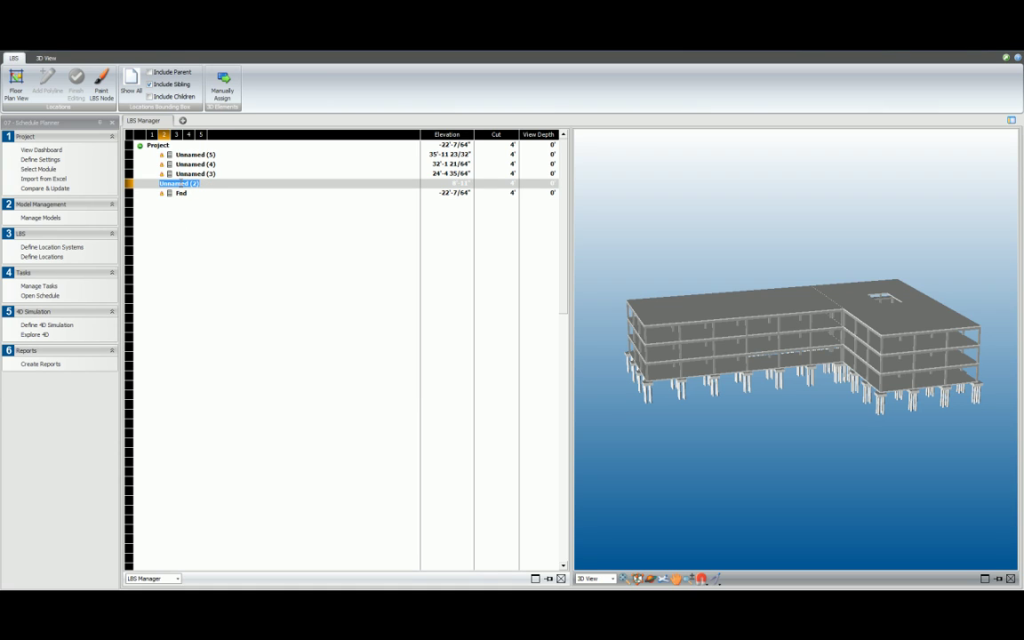
type("Lvl 1")
double_click(179, 172)
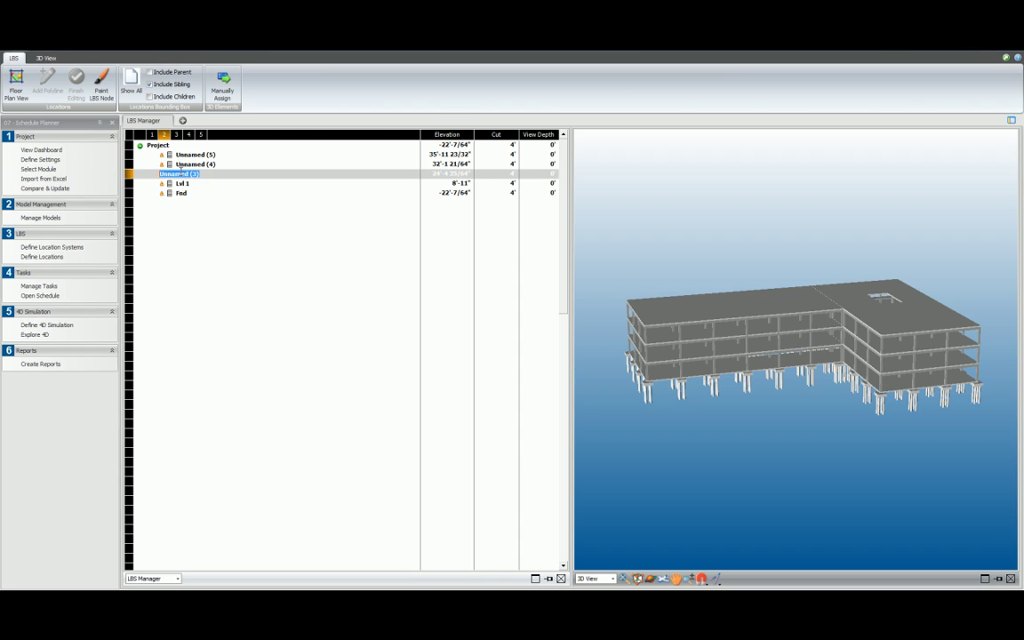
Step: Rename the two uppermost floors Lvl 3 and Roof
right_click(180, 165)
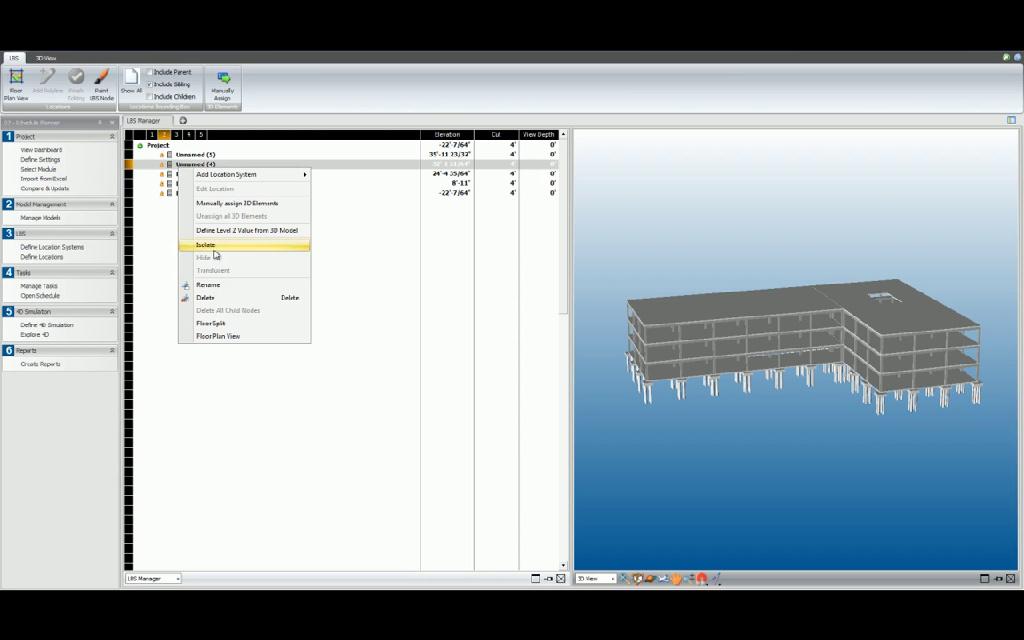
left_click(208, 284)
type("Lvl 3")
key("Return")
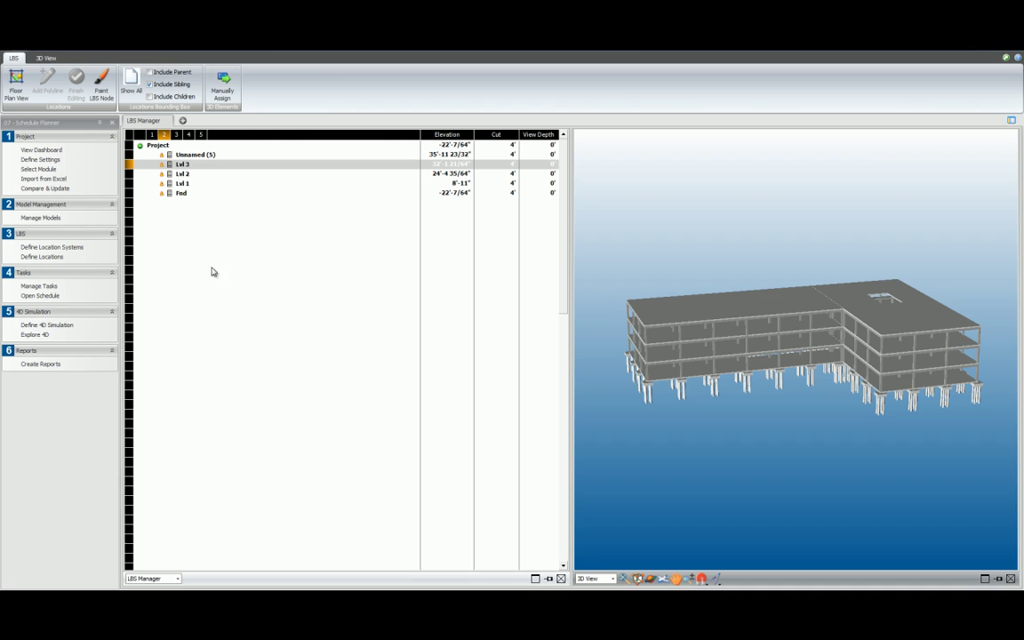
right_click(188, 156)
left_click(222, 247)
type("R")
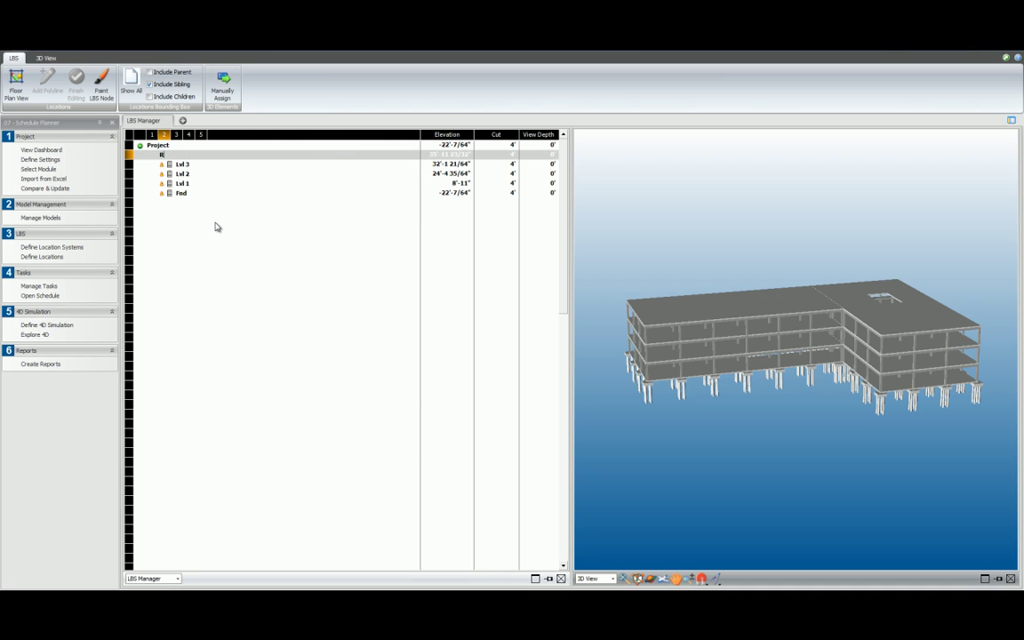
type("oof")
key("Return")
left_click(224, 232)
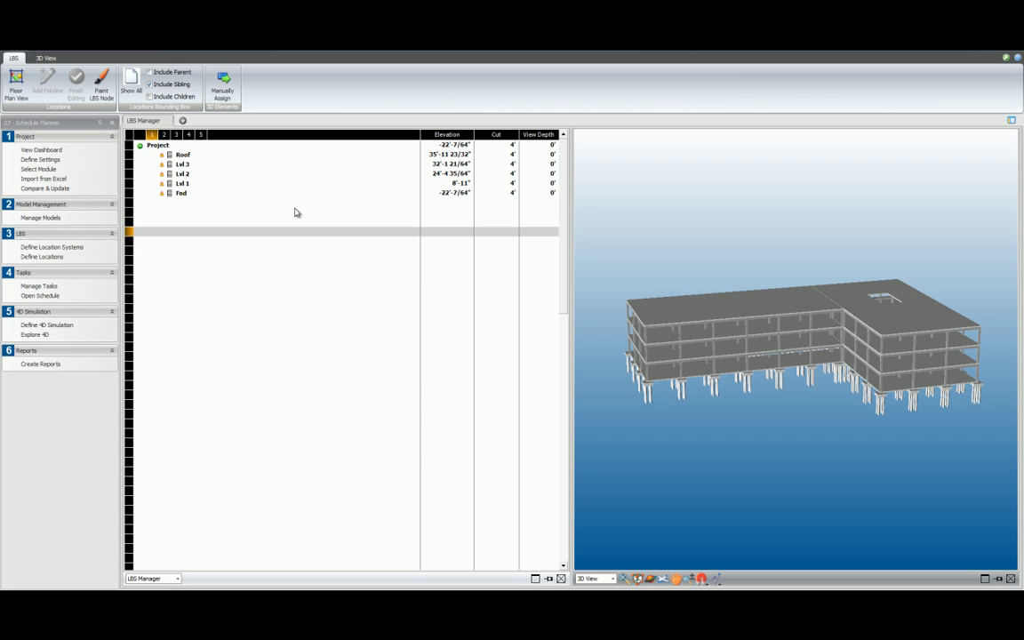
Step: Set the floor elevations to 0 for Lvl 1, 10 for Lvl 2, 20 for Lvl 3 and 30 for Roof
left_click(457, 184)
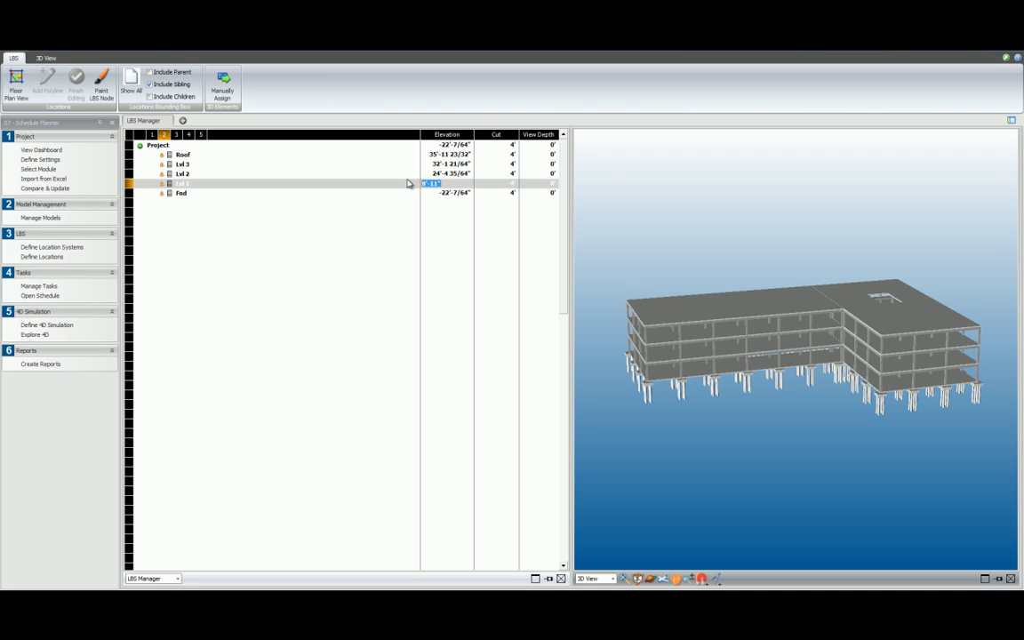
key("Delete")
key("Return")
left_click(438, 175)
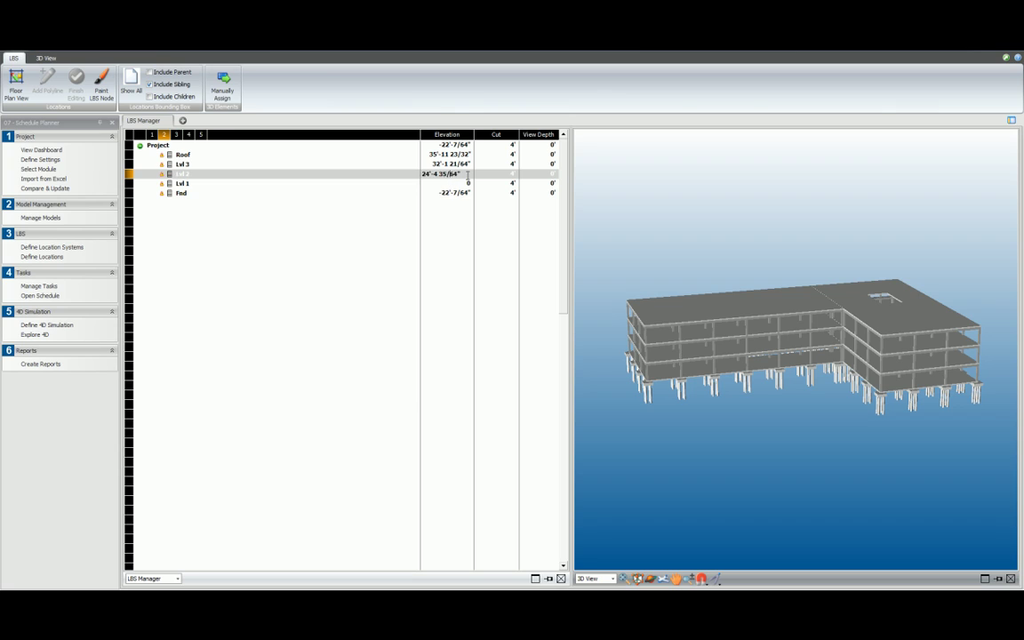
type("10")
left_click(457, 164)
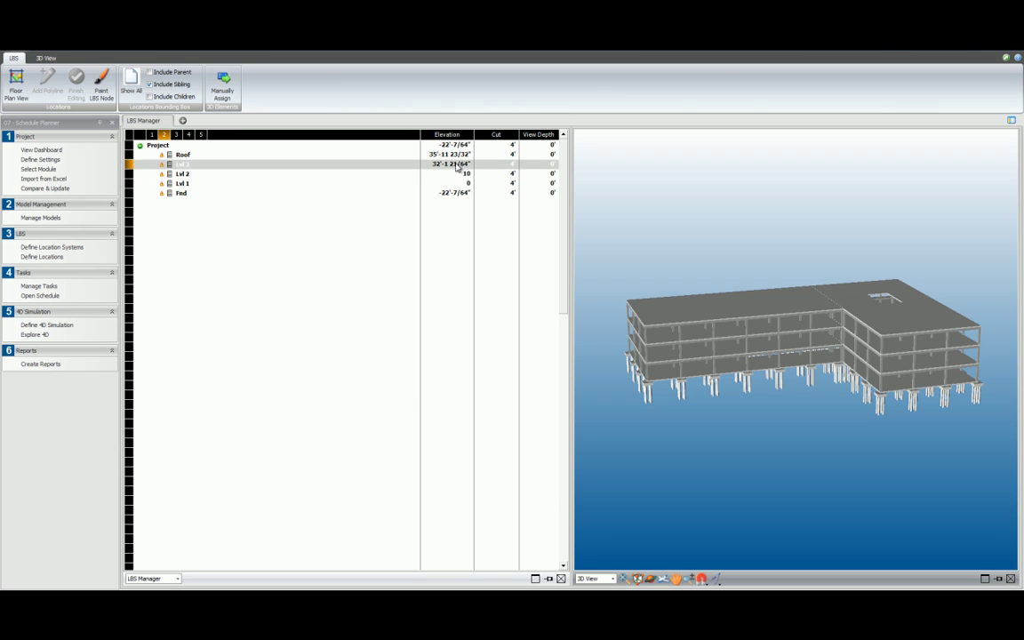
type("20")
left_click(453, 154)
type("30")
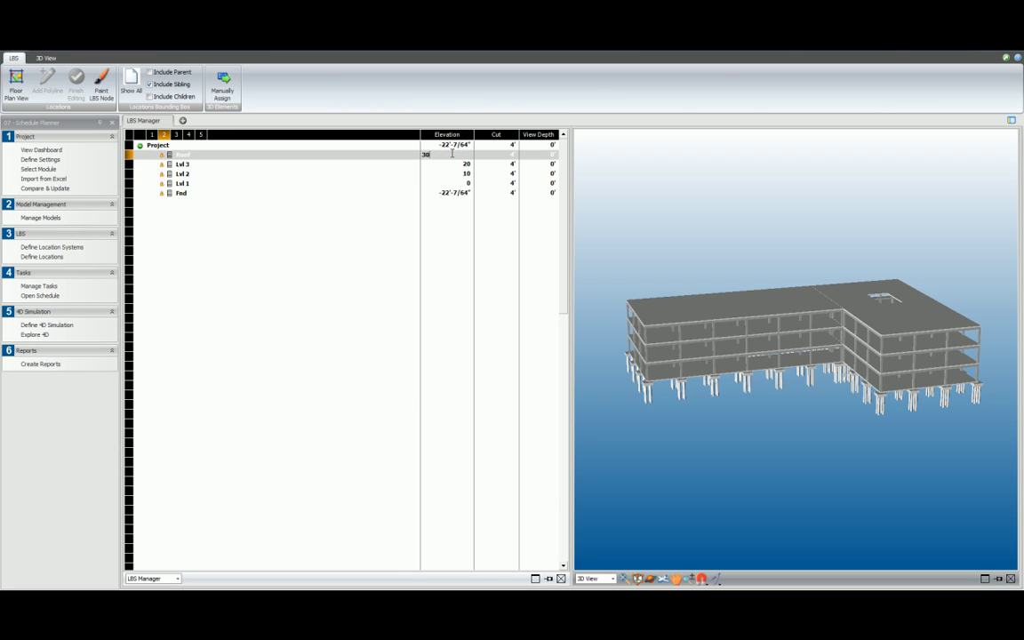
left_click(397, 214)
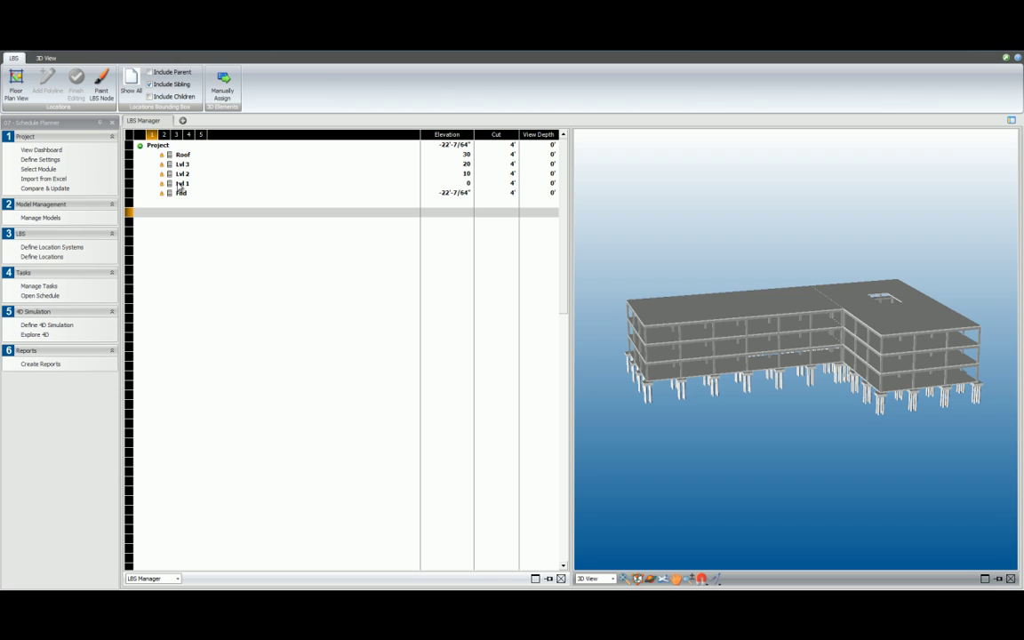
Step: Create a new view set and display the Model Manager in it
left_click(184, 120)
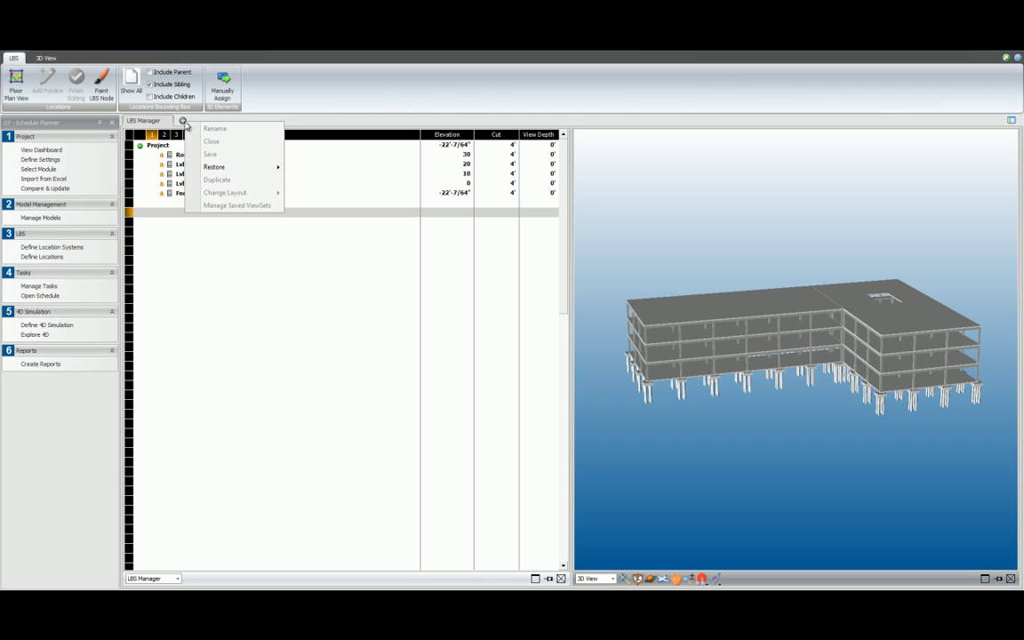
left_click(184, 122)
left_click(187, 131)
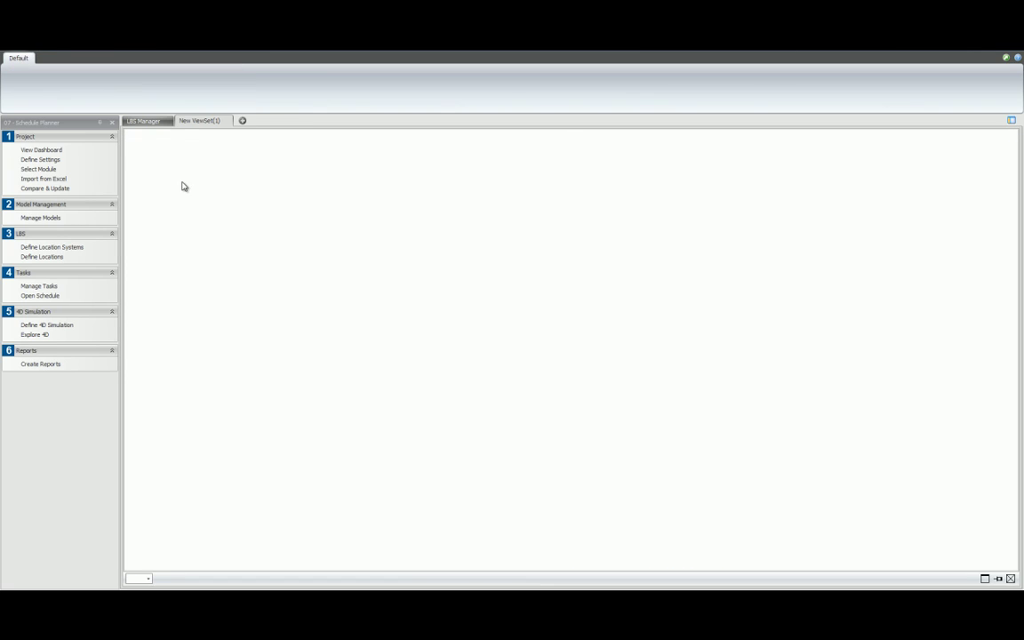
left_click(148, 578)
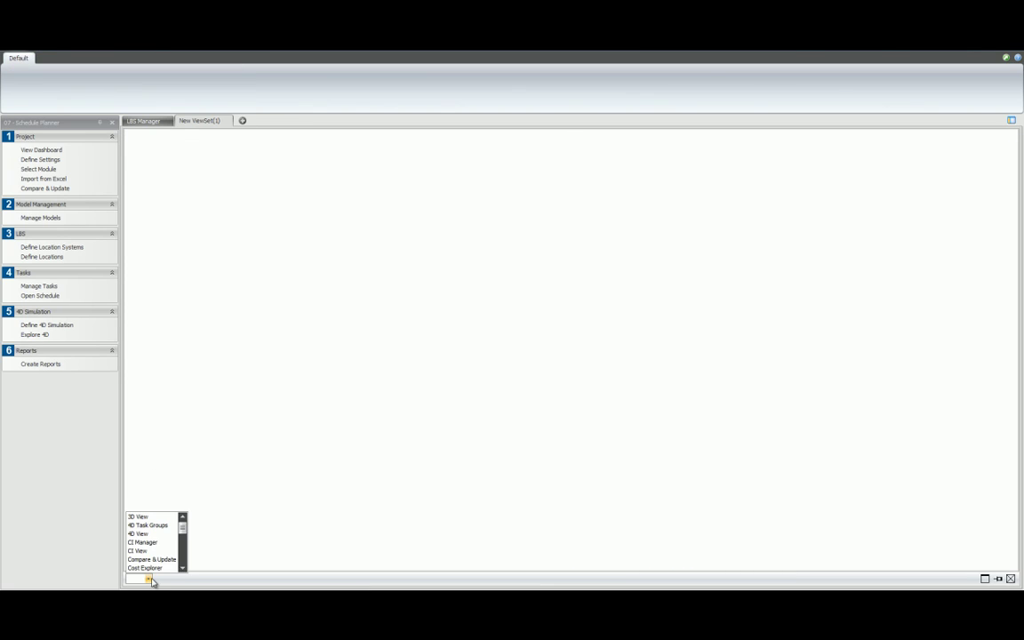
scroll(157, 540, "down", 3)
scroll(156, 544, "down", 3)
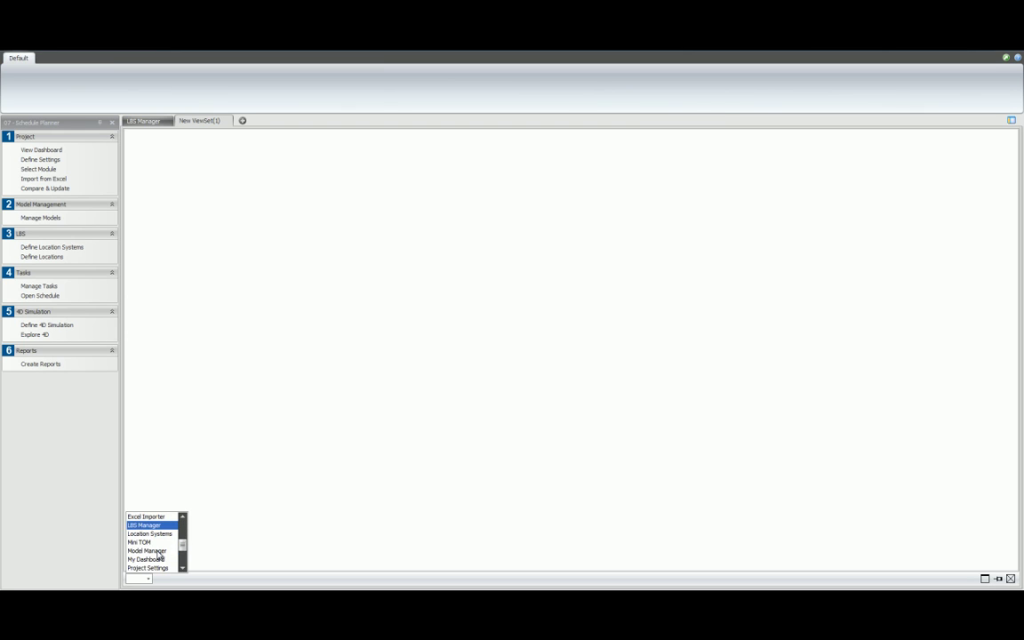
left_click(157, 551)
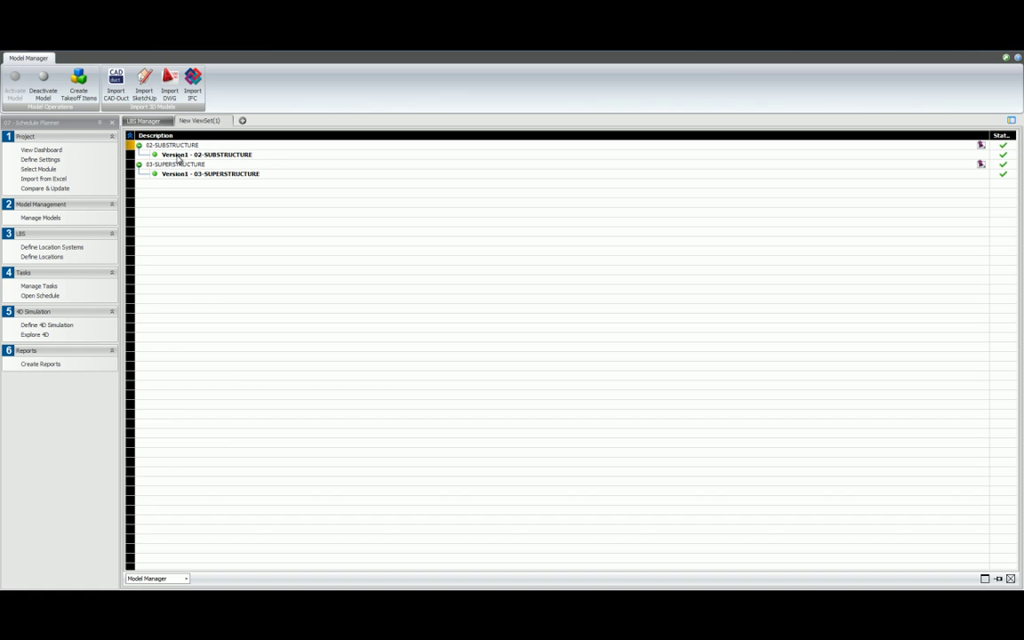
Step: Create takeoff items for the substructure and superstructure model versions, based on Family Type for architectural and structural elements
right_click(177, 157)
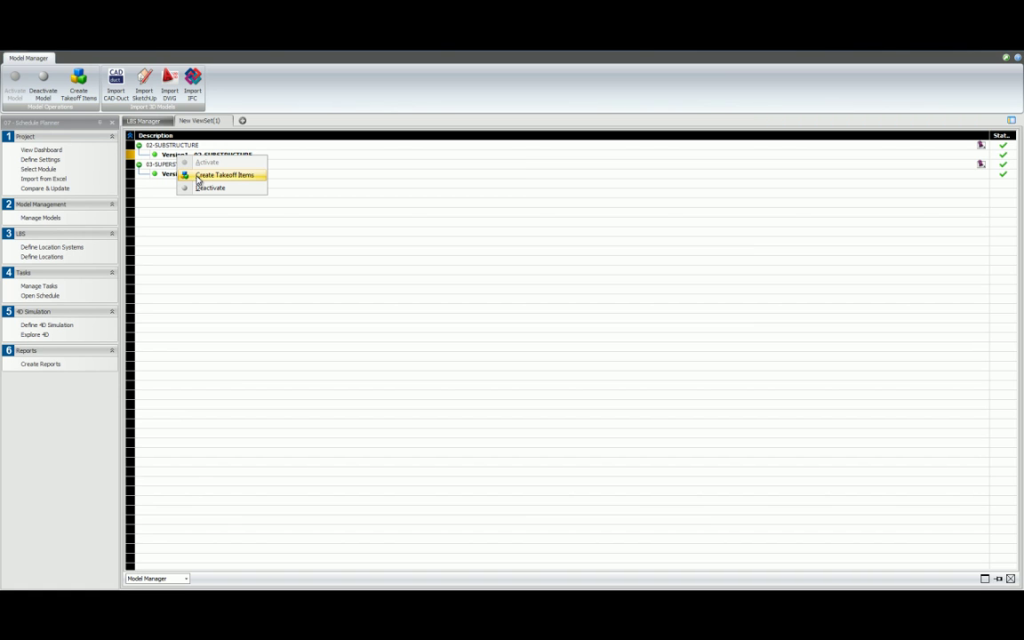
left_click(198, 177)
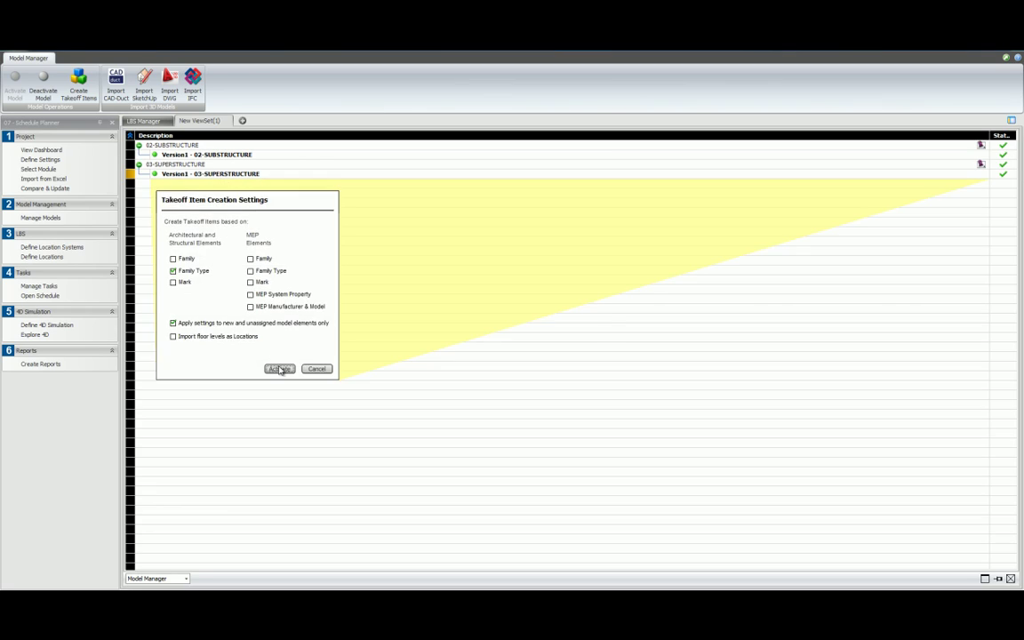
left_click(279, 368)
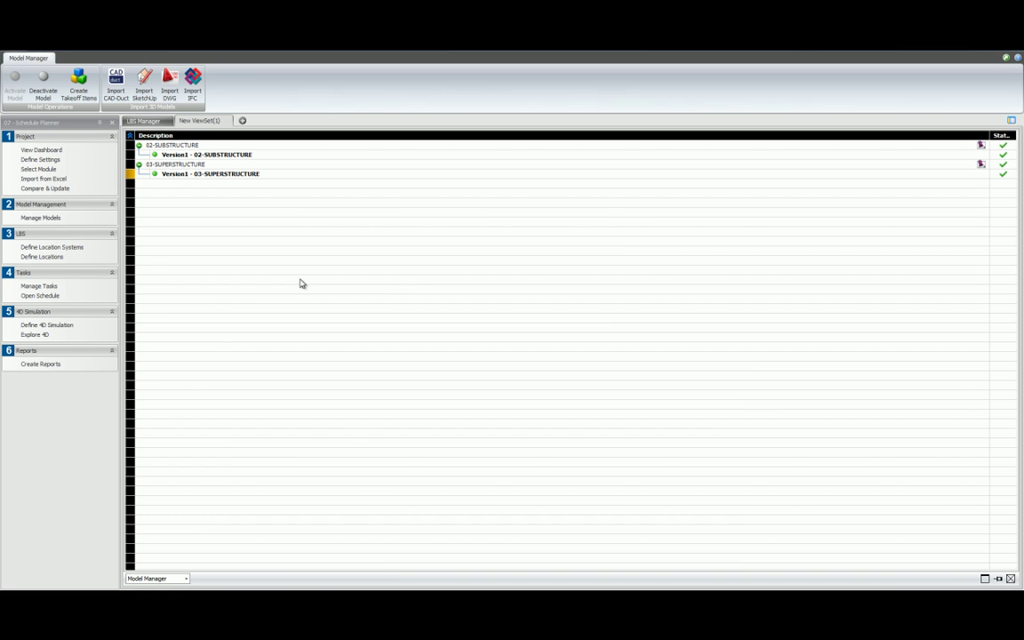
Step: Return to the location definitions, expand the Project location and isolate Lvl 1 to check its elements in 3D
left_click(53, 257)
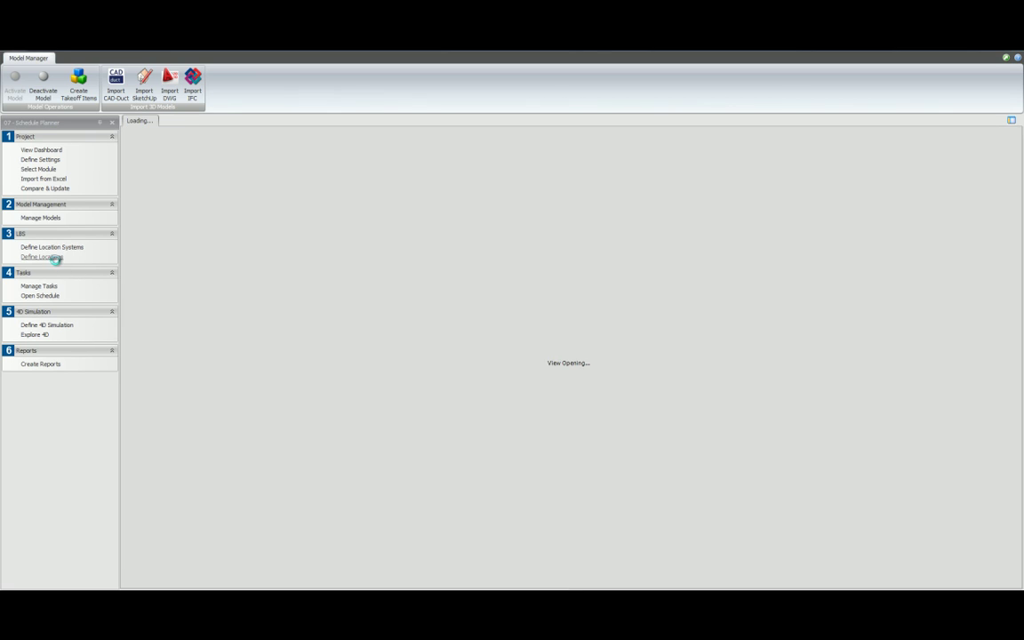
left_click(140, 146)
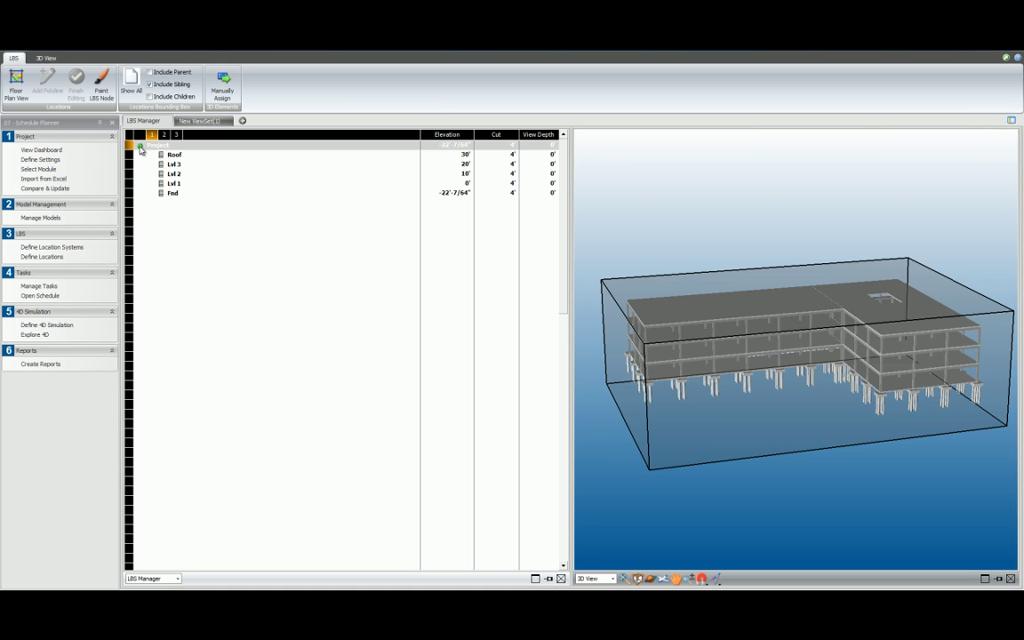
right_click(171, 184)
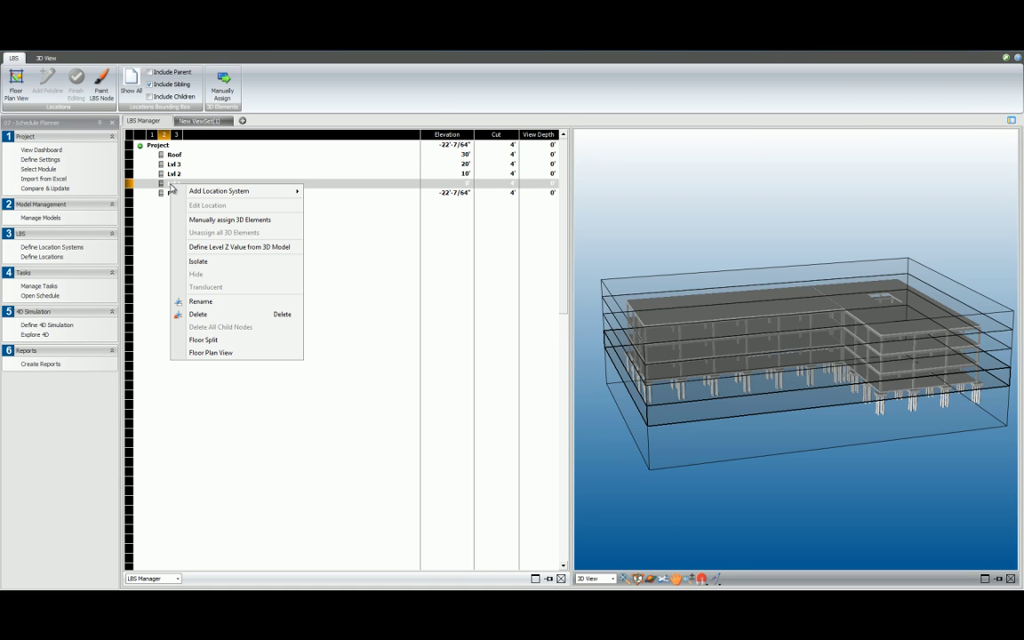
left_click(196, 262)
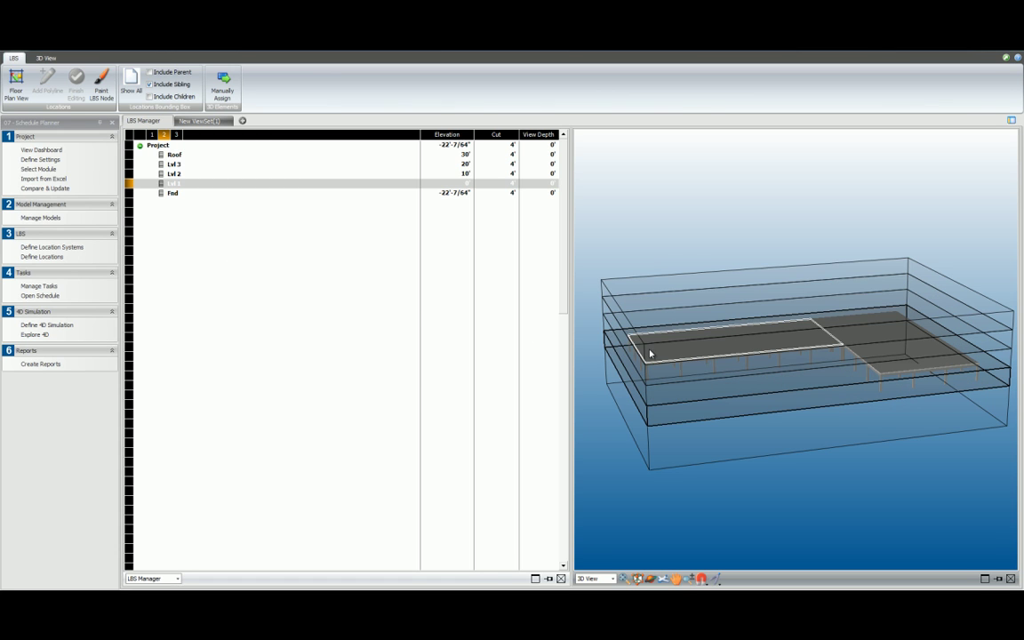